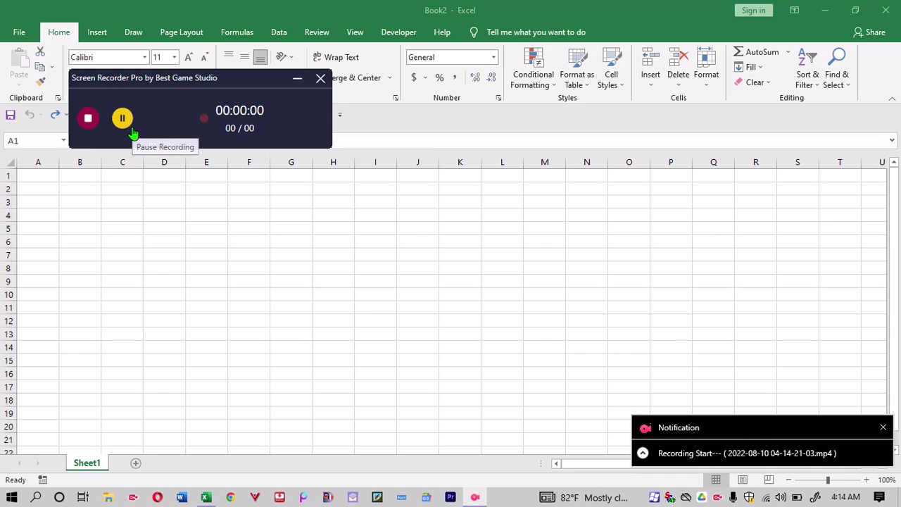
Hide the recorder window and its notification, glance at the volume flyout, and return to Book2's empty sheet
click(299, 79)
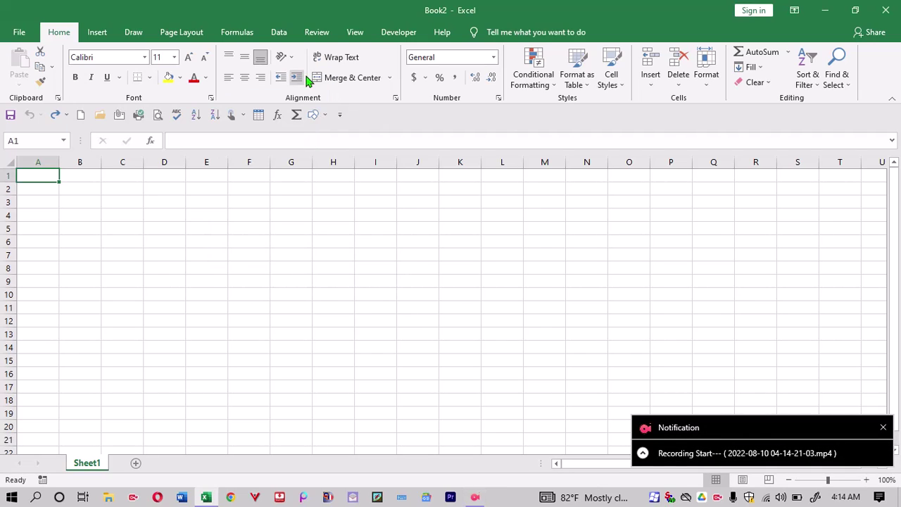
click(889, 433)
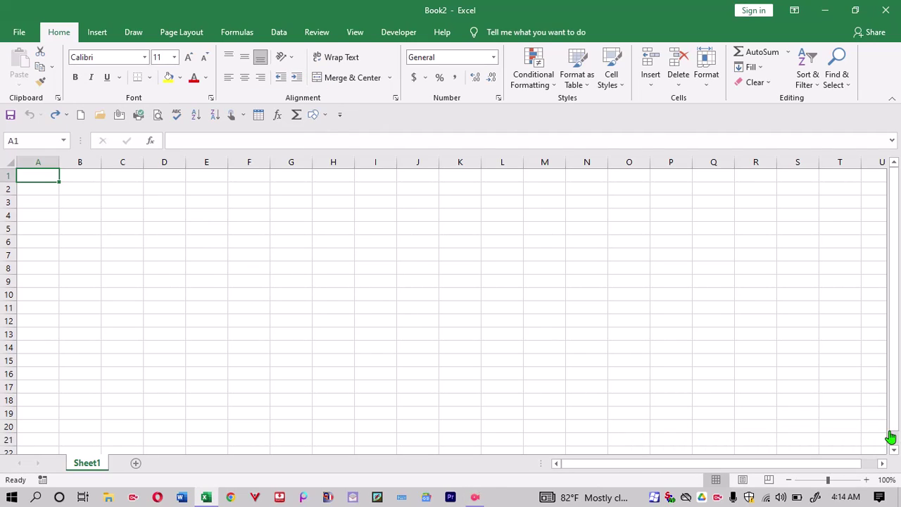
click(782, 499)
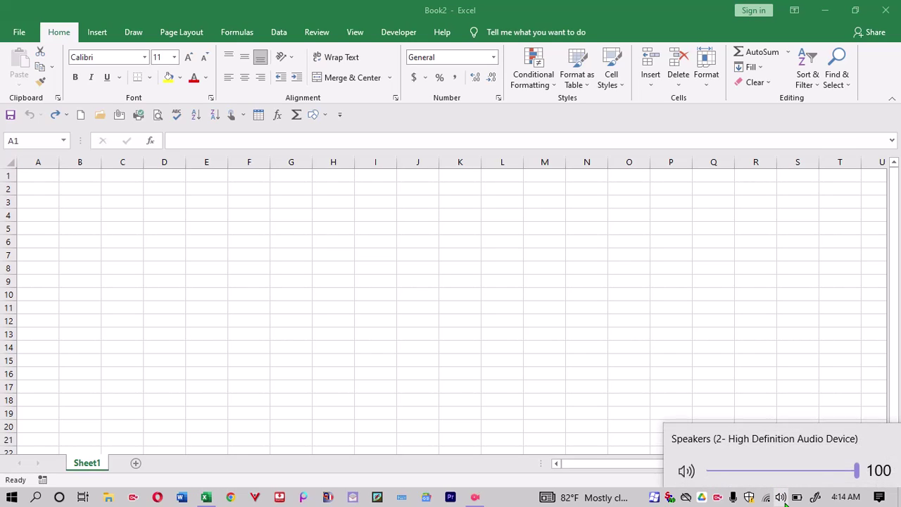
click(616, 431)
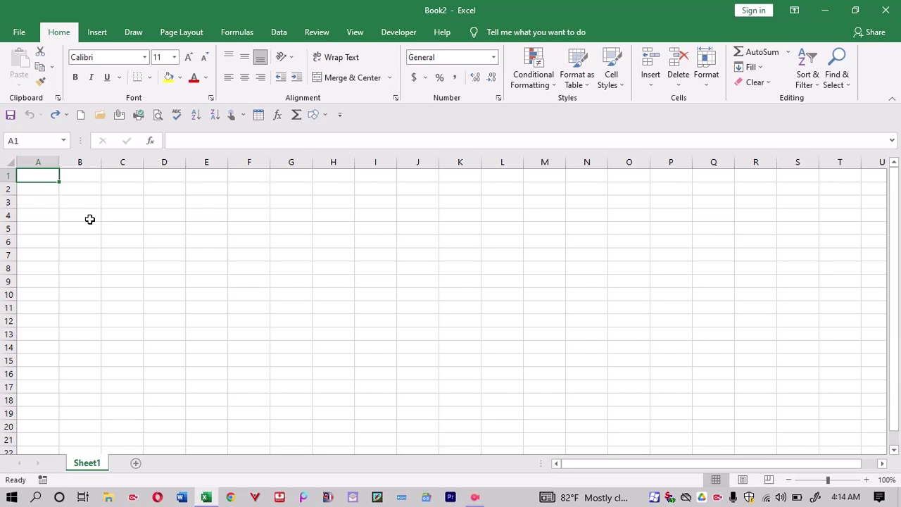
text(00)
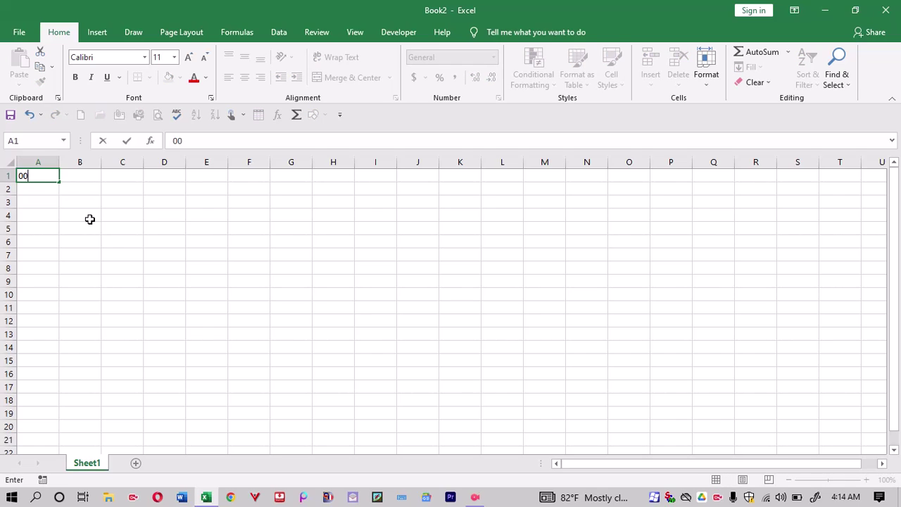
text(5999)
key(Return)
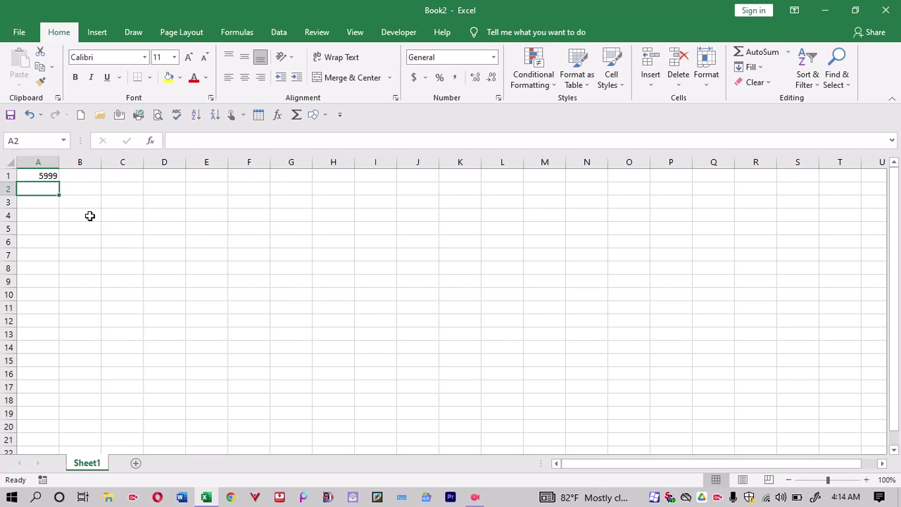
click(51, 177)
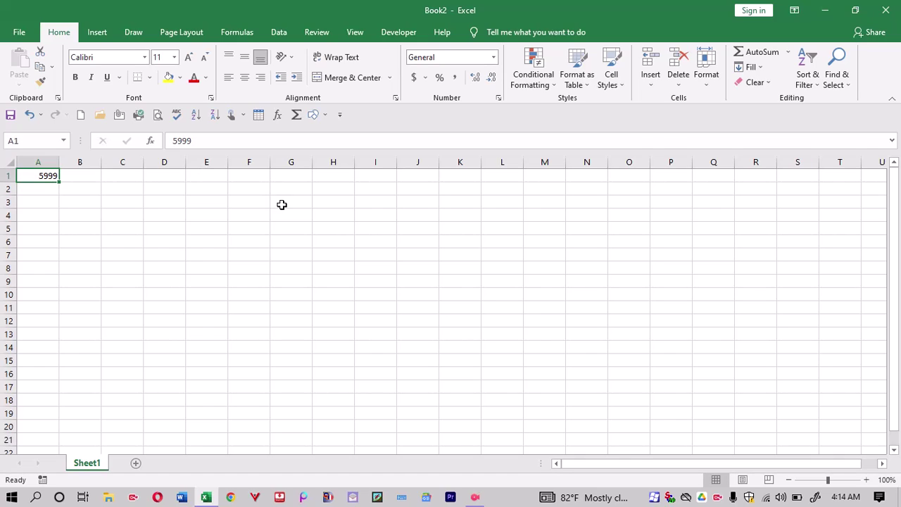
key(ctrl+z)
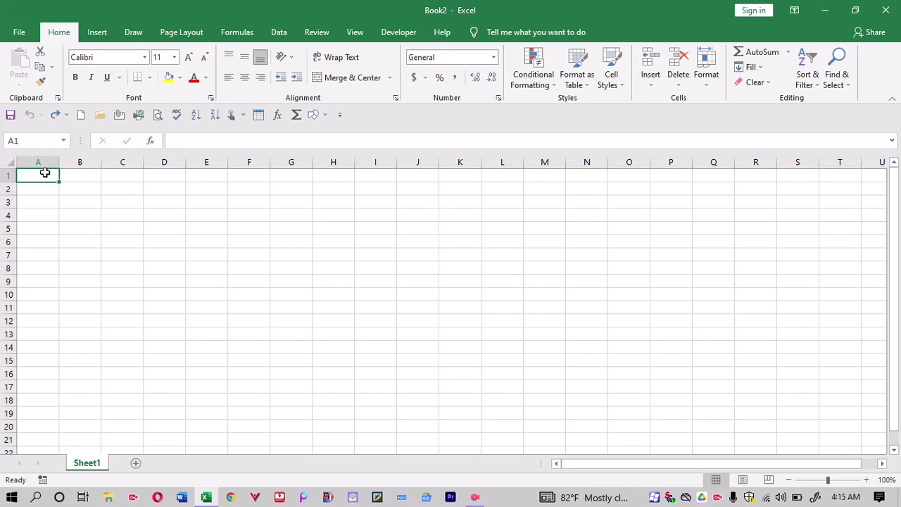
Format cells A1:A10 with the Special 'Phone Number' number format via the Number dialog
drag(45, 174, 42, 294)
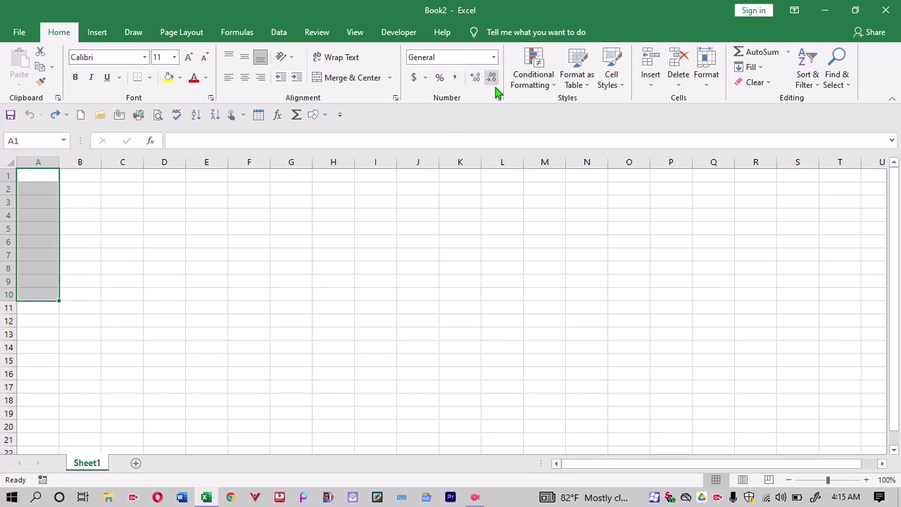
click(499, 101)
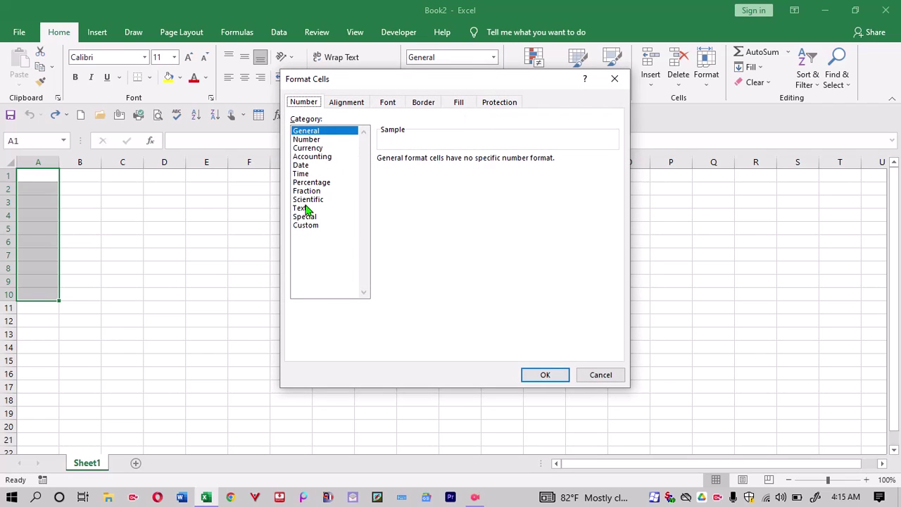
click(310, 217)
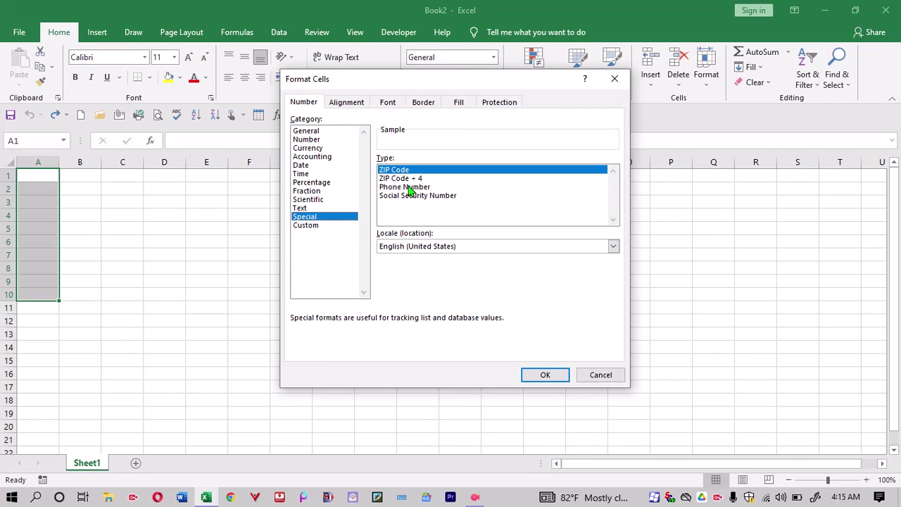
click(408, 189)
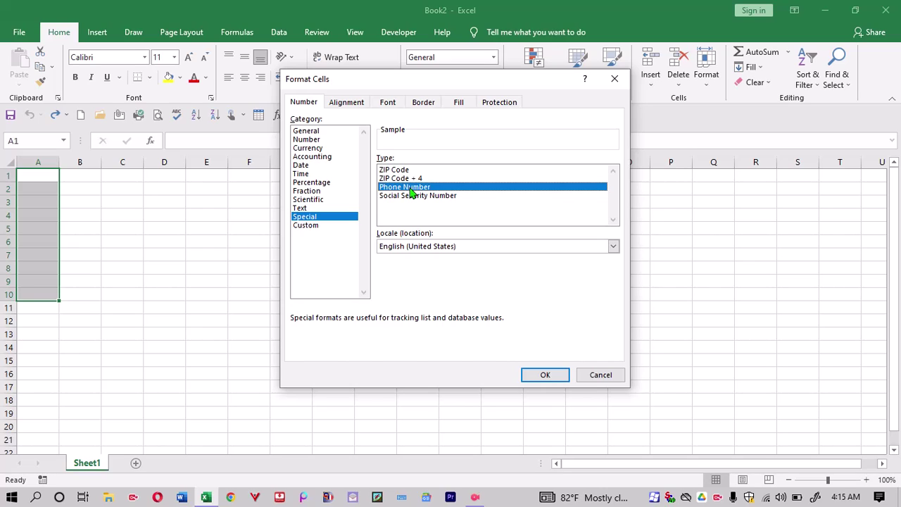
click(541, 377)
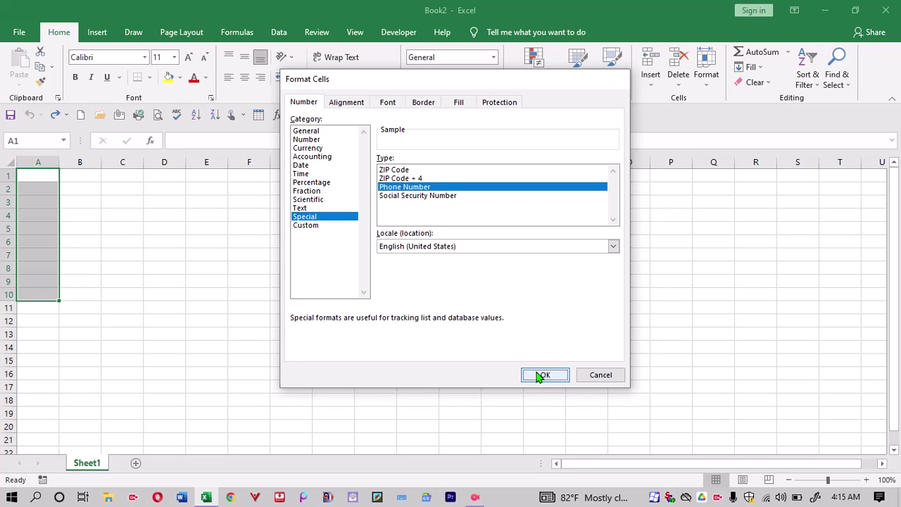
click(33, 178)
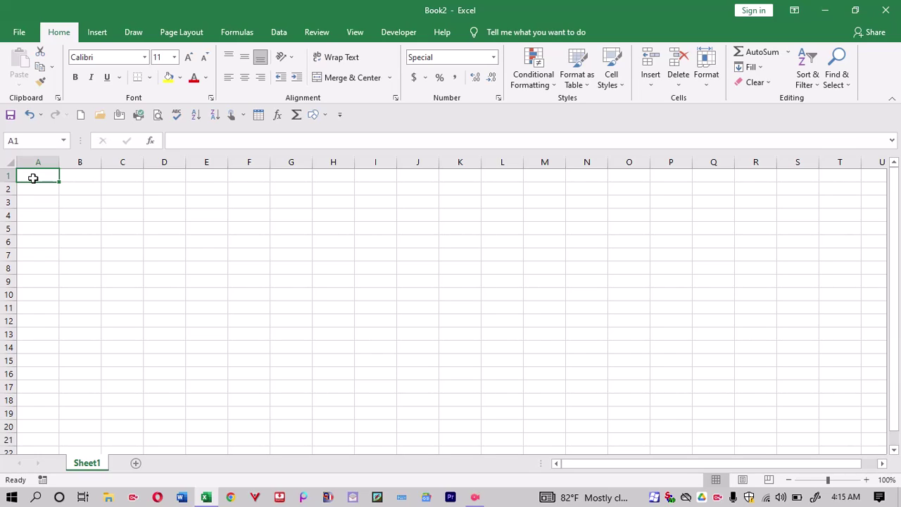
text(0)
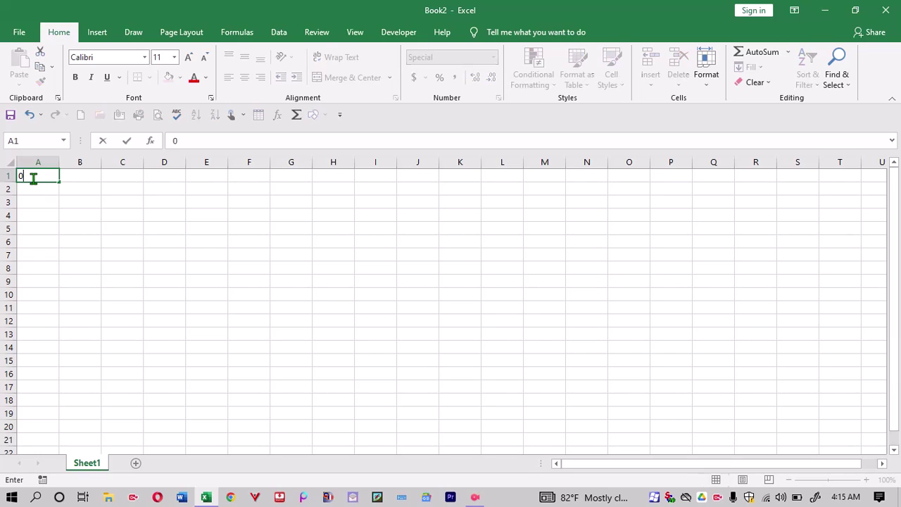
text(05)
text(9996)
text(60)
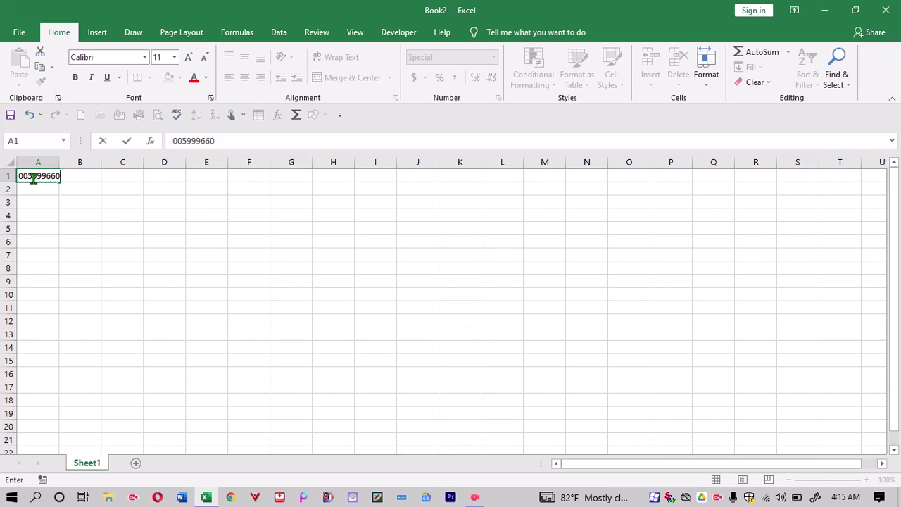
key(Return)
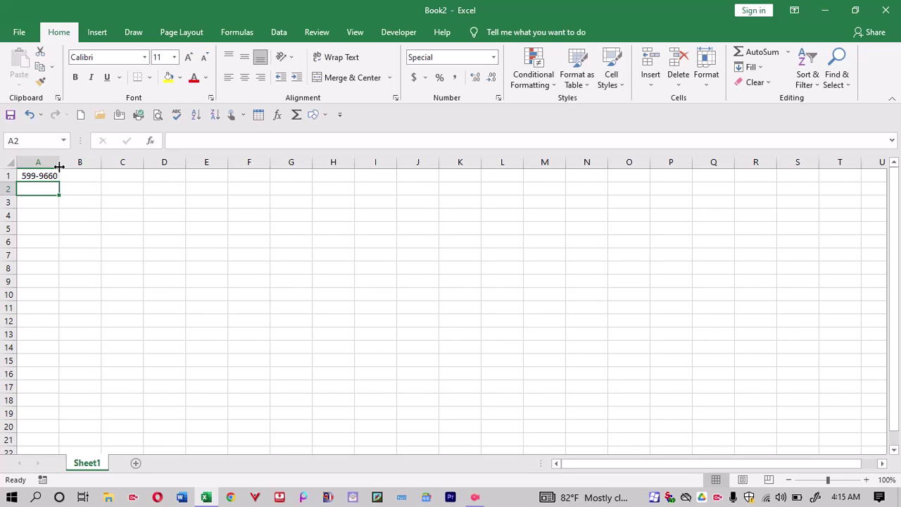
click(36, 177)
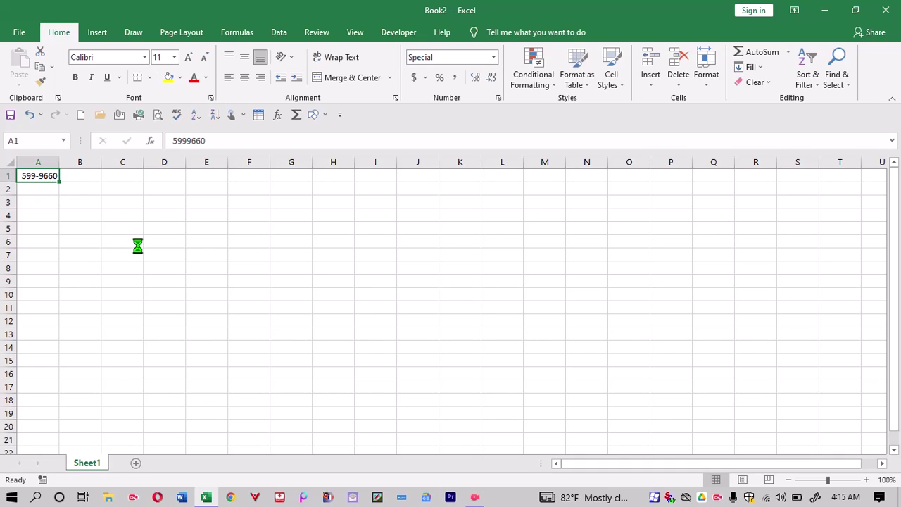
key(ctrl+z)
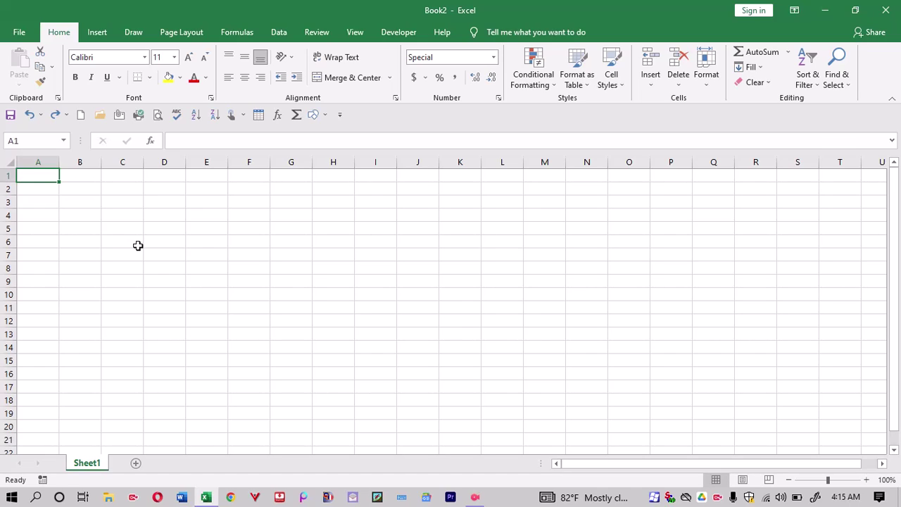
text(')
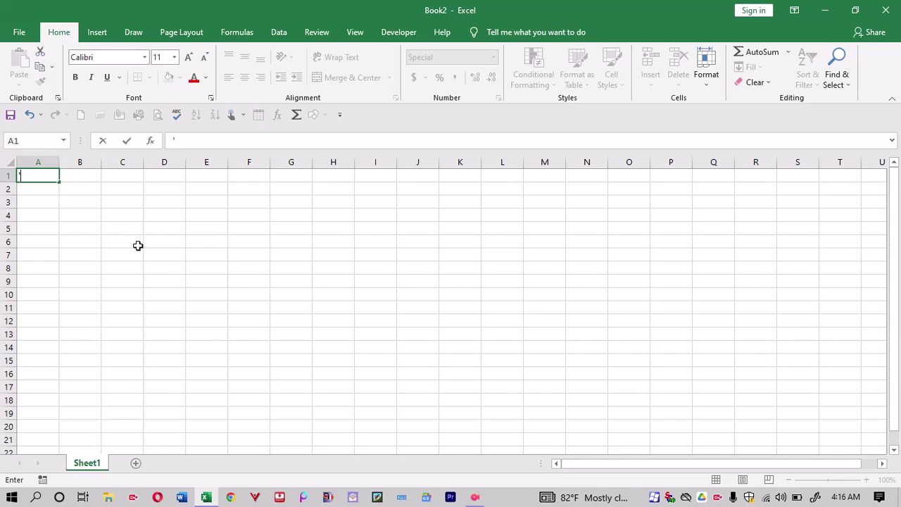
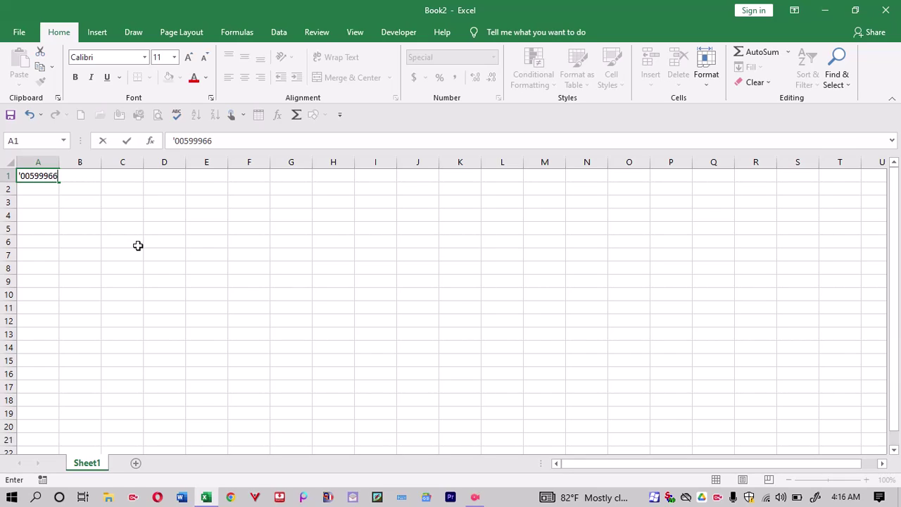
key(Return)
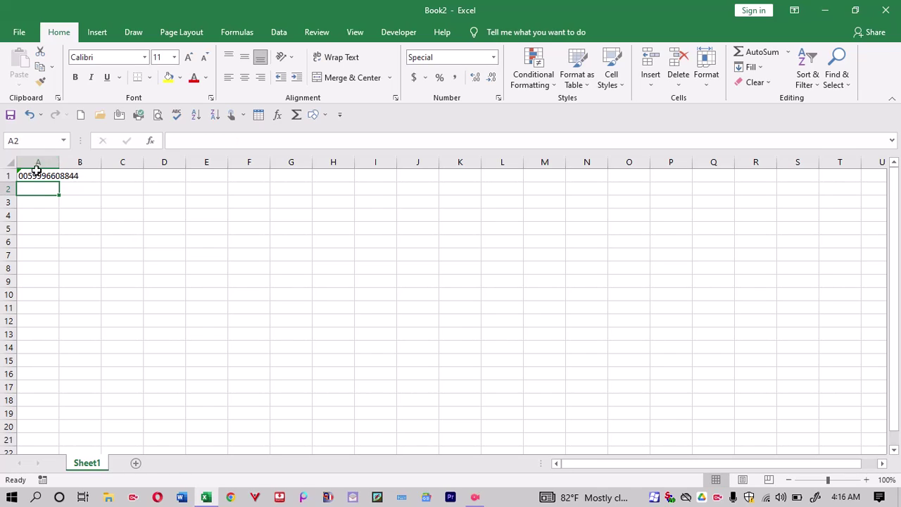
click(42, 177)
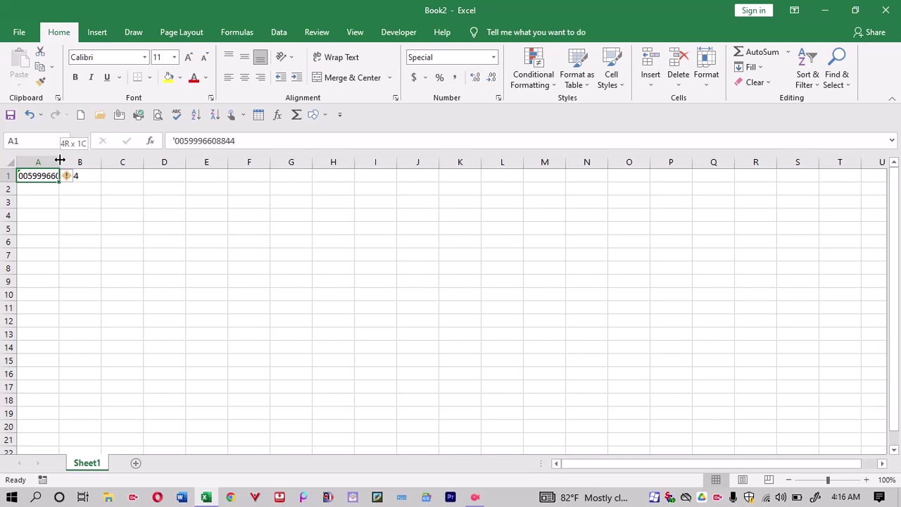
Widen column A, right-align A1, and ignore its number-stored-as-text warning
drag(59, 162, 94, 167)
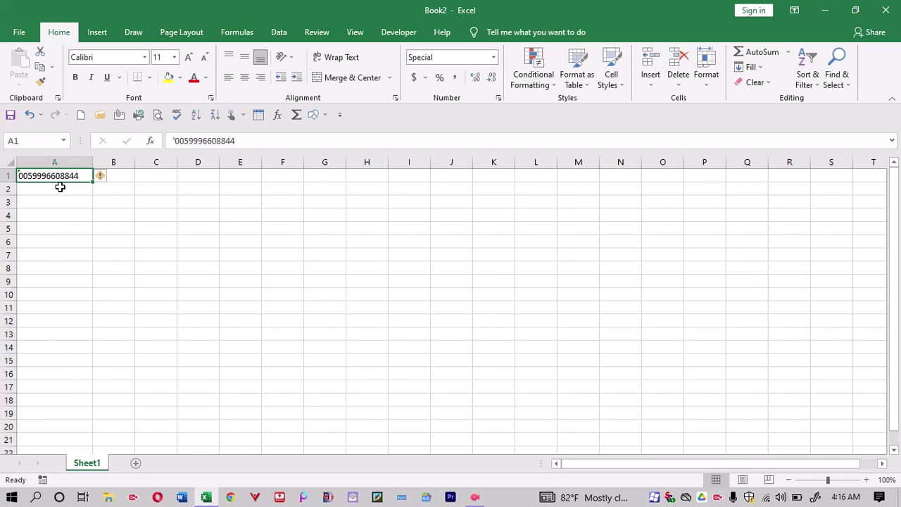
click(261, 77)
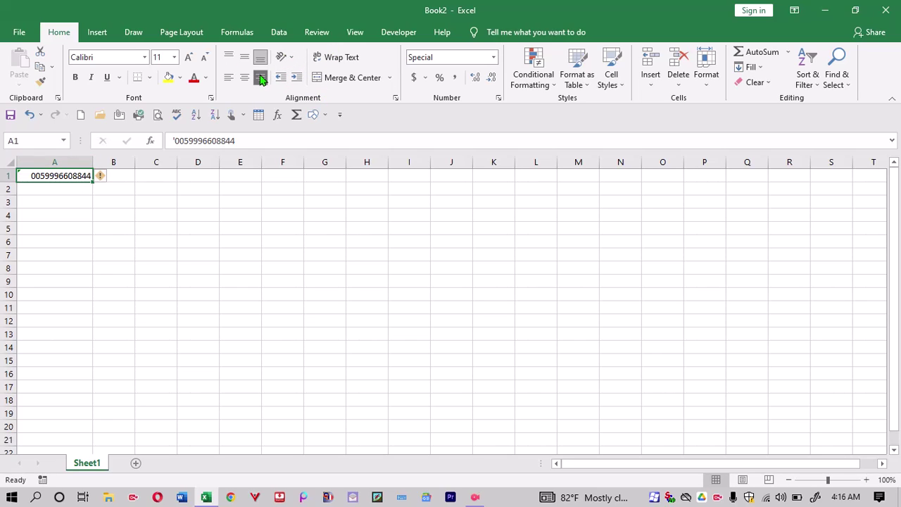
click(111, 177)
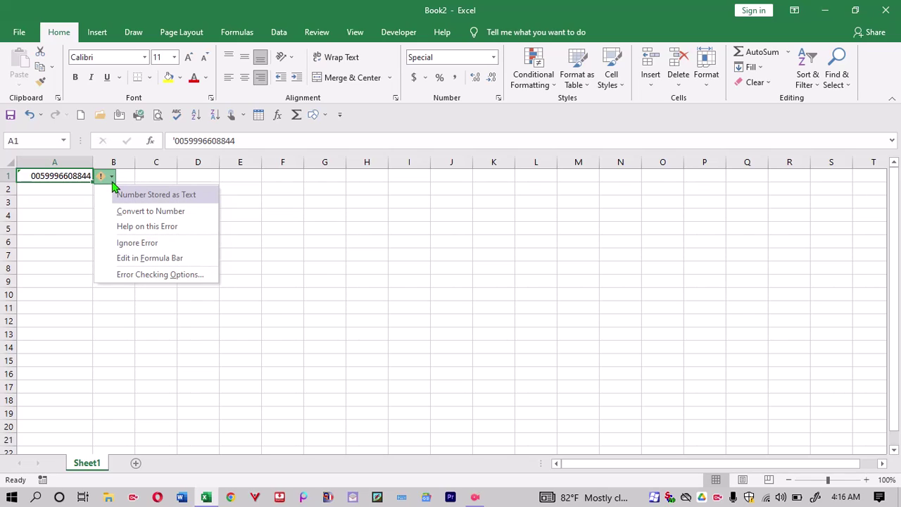
click(129, 242)
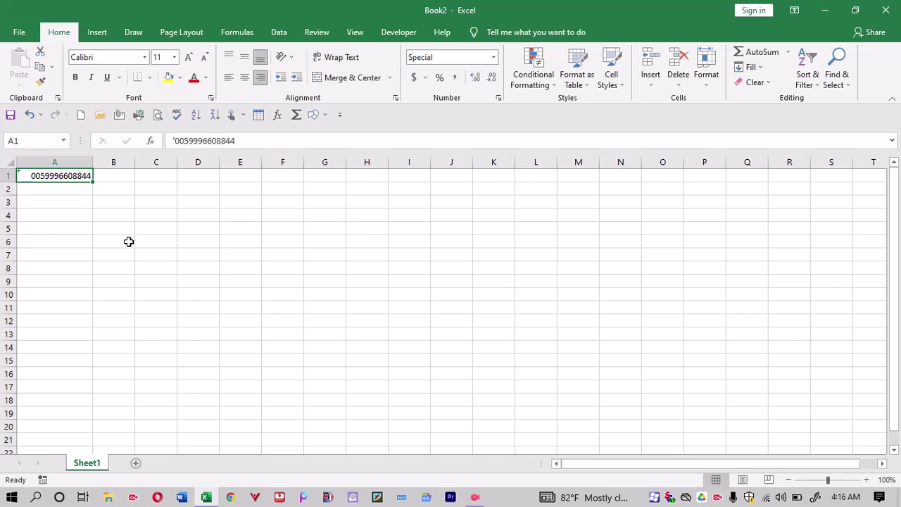
click(64, 201)
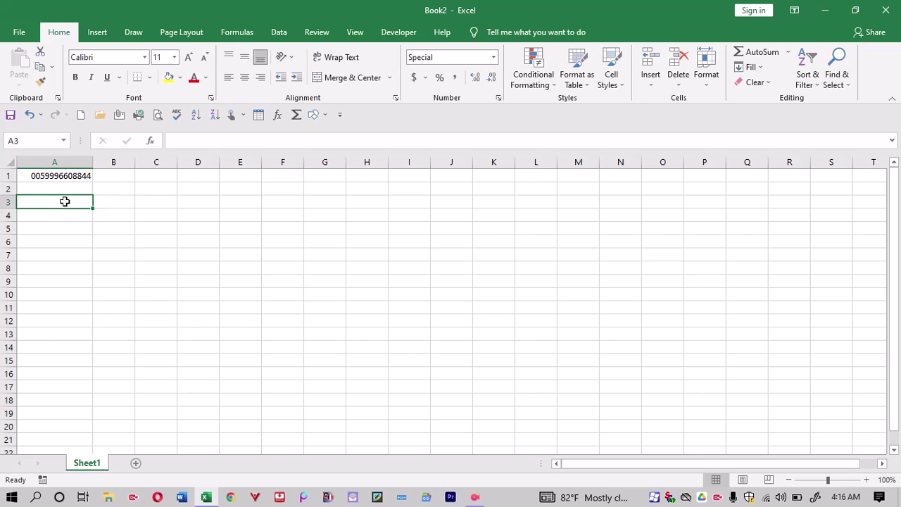
click(68, 176)
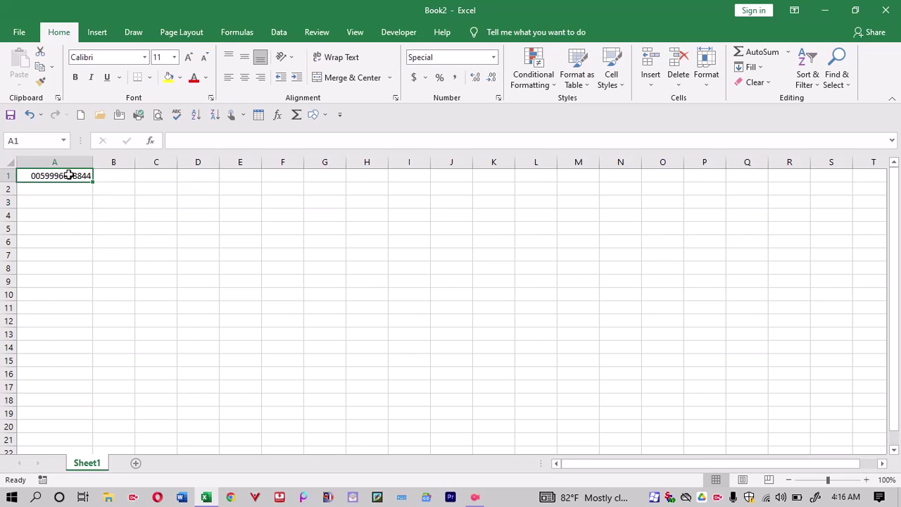
click(492, 57)
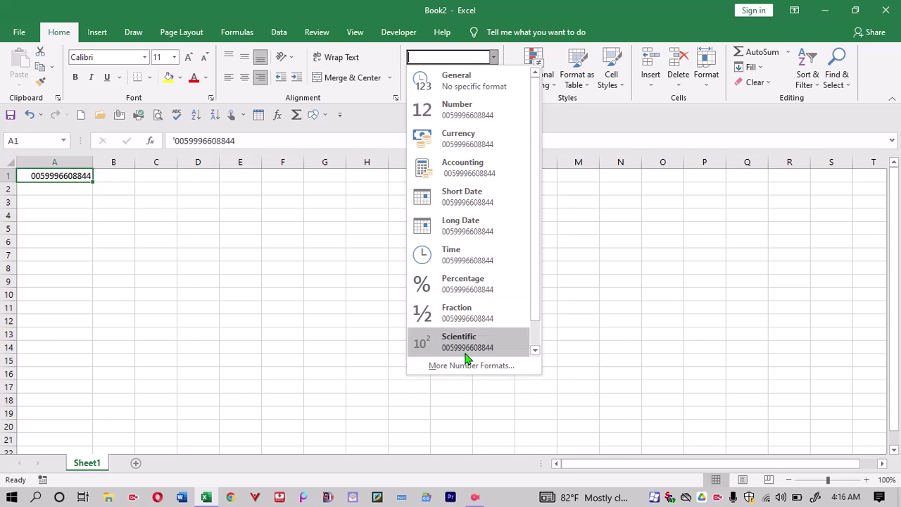
click(473, 366)
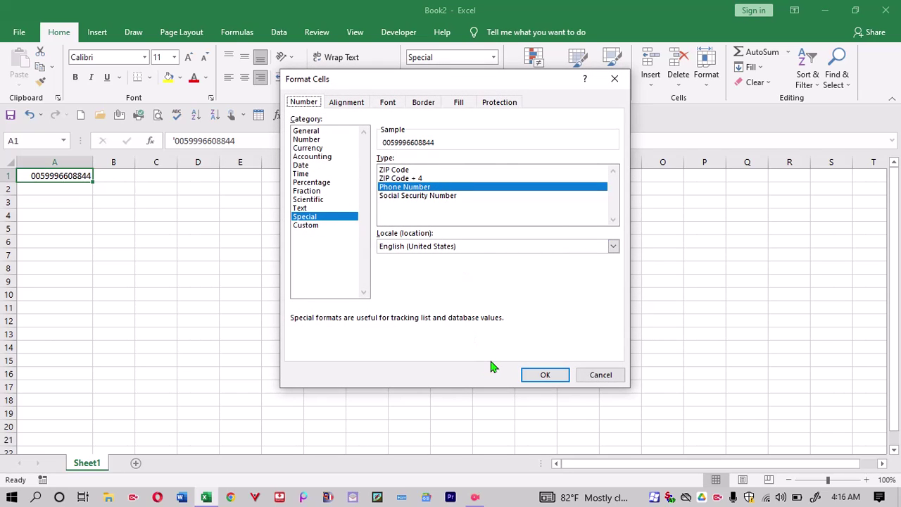
click(534, 375)
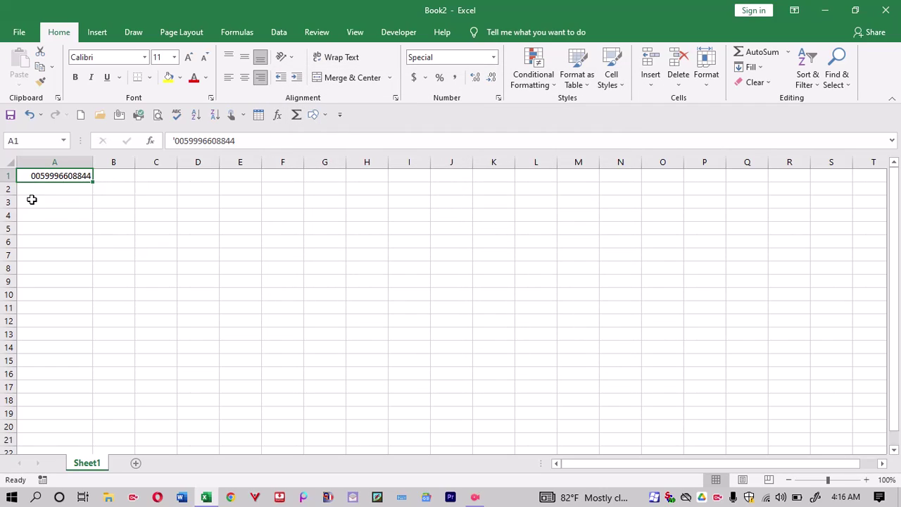
click(56, 189)
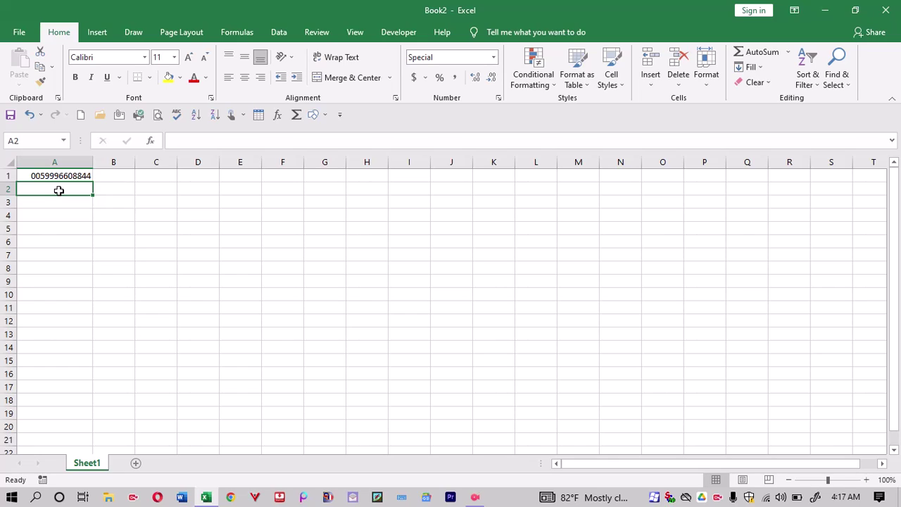
Enter 0,45 in A2 and right-align it, then recheck the text value in A1
text(0)
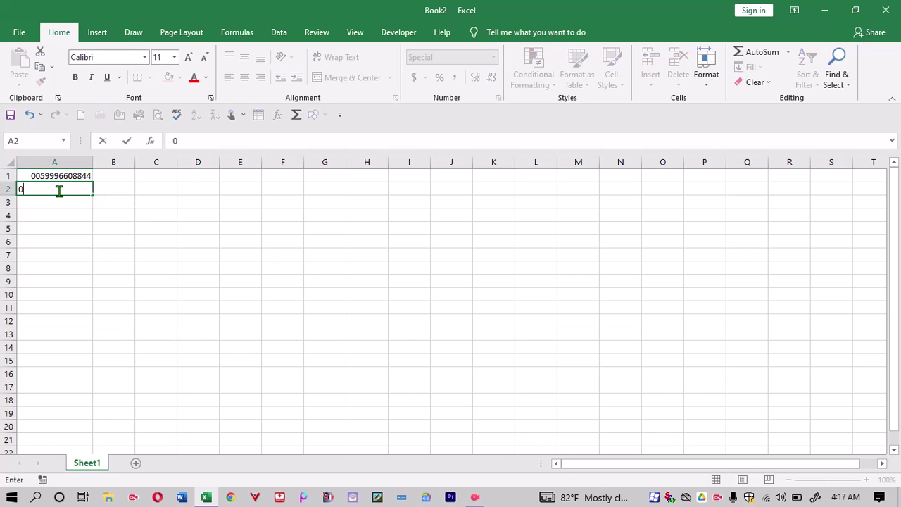
text(,45)
key(Return)
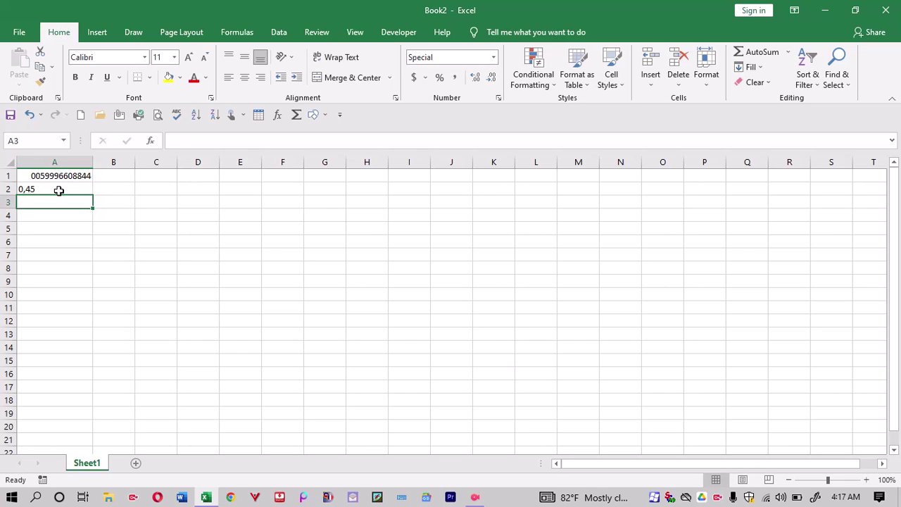
click(58, 190)
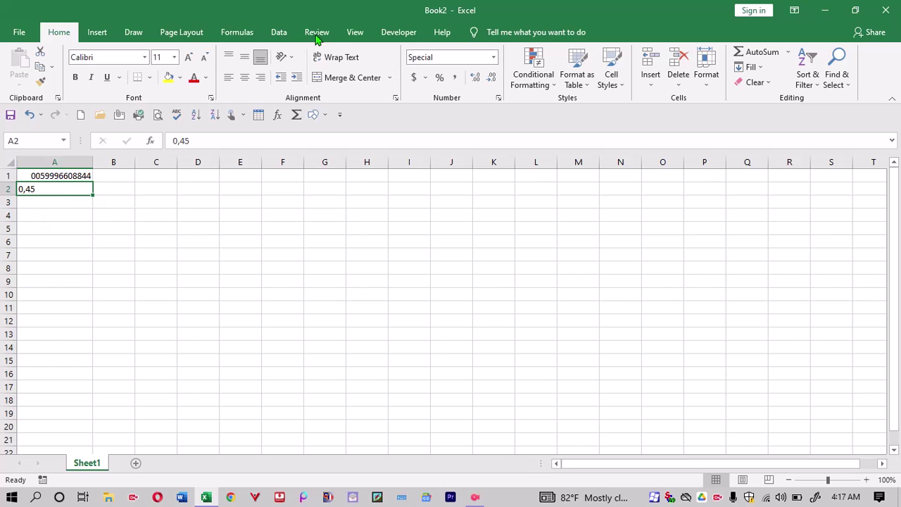
click(260, 76)
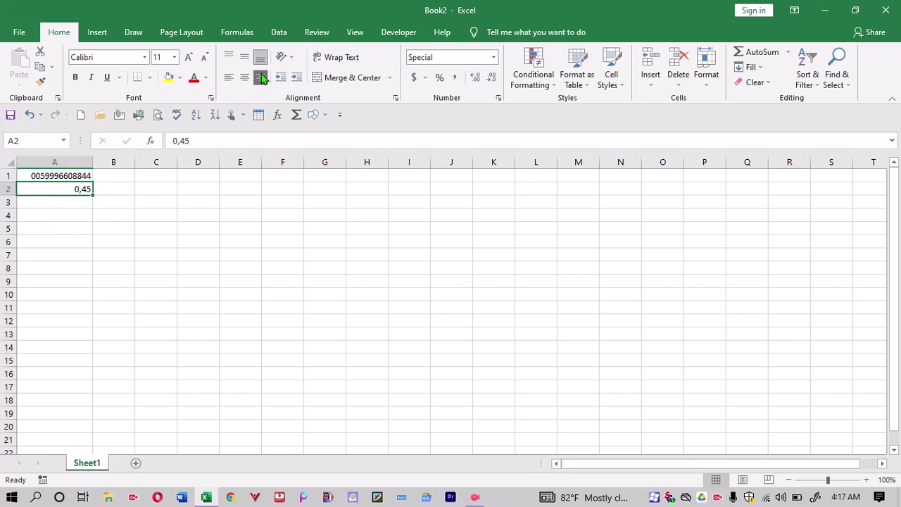
click(77, 205)
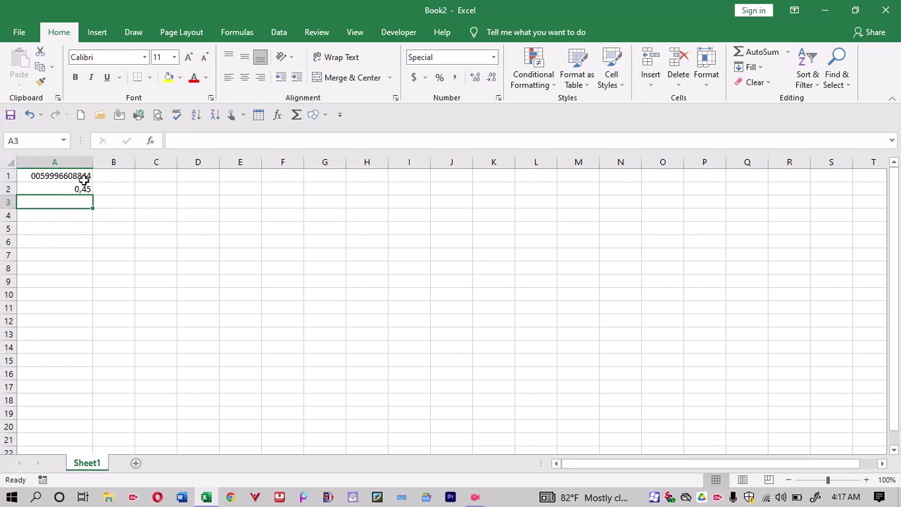
click(81, 178)
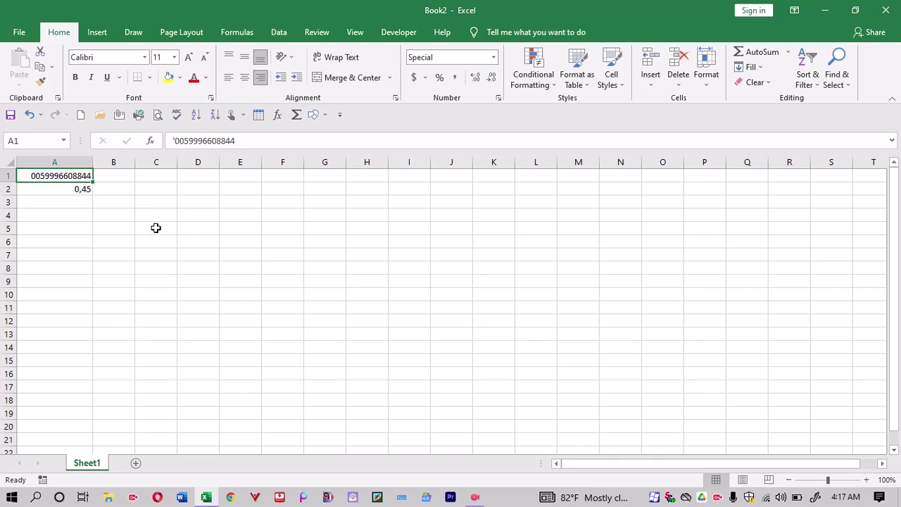
click(474, 498)
click(474, 497)
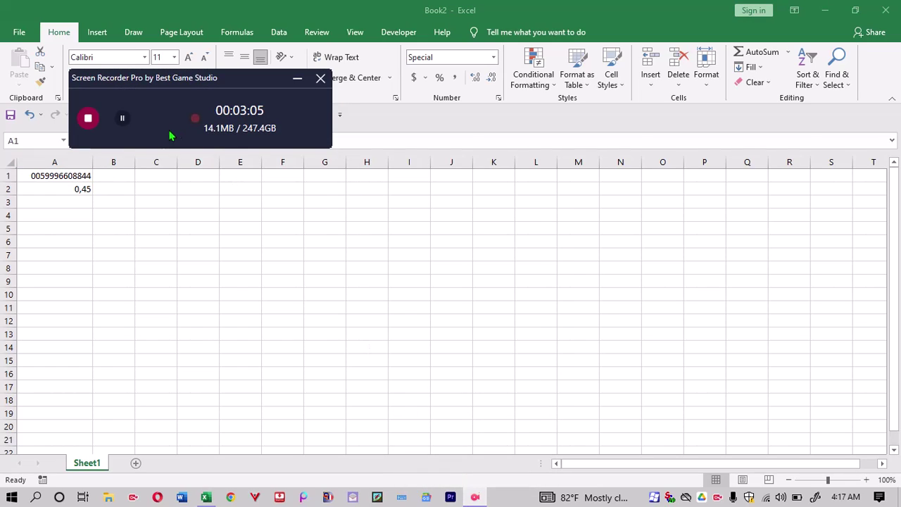